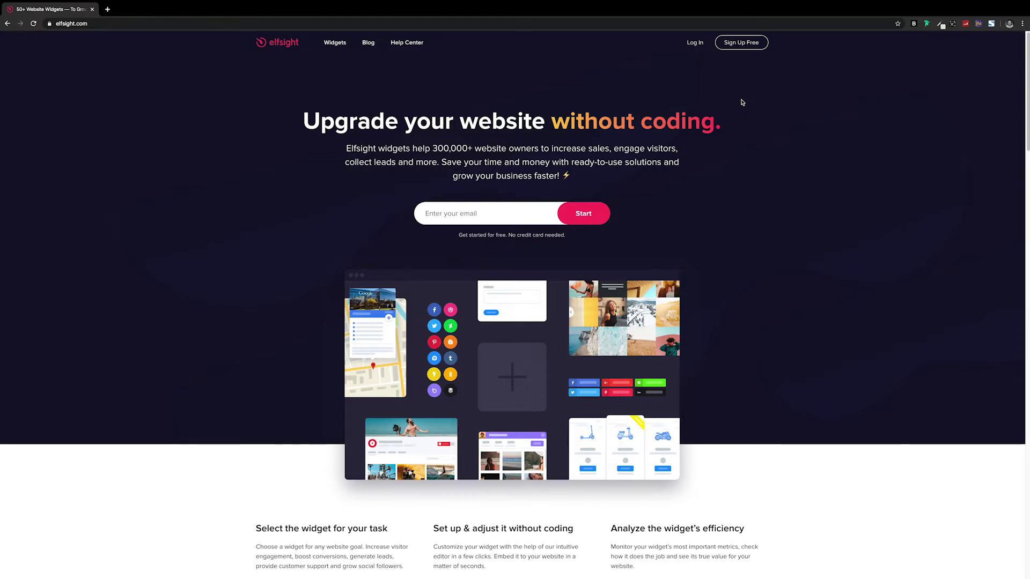
From the Chats applications, create a WhatsApp Chat widget using the Consultation template
click(743, 48)
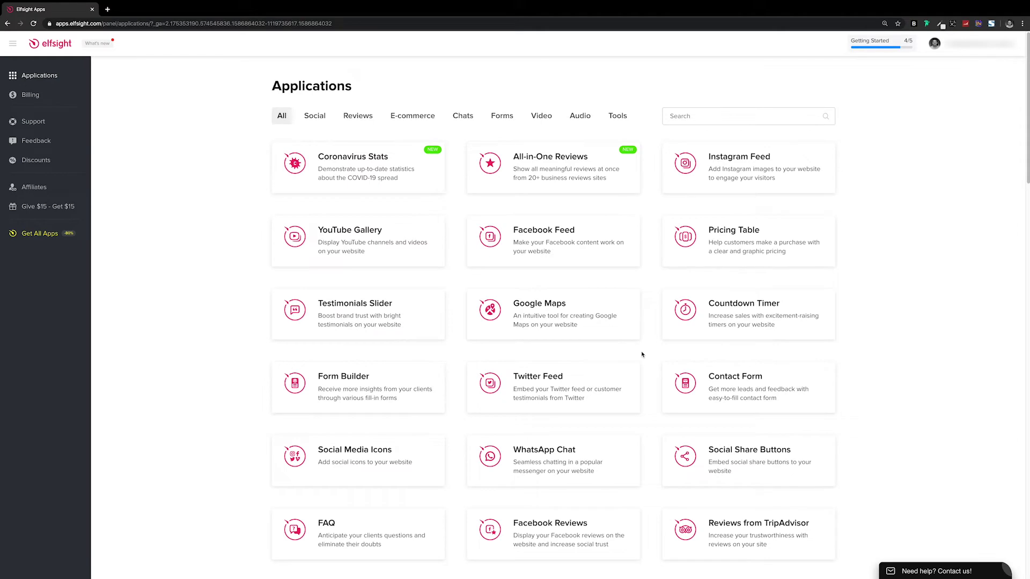
mouse_move(588, 457)
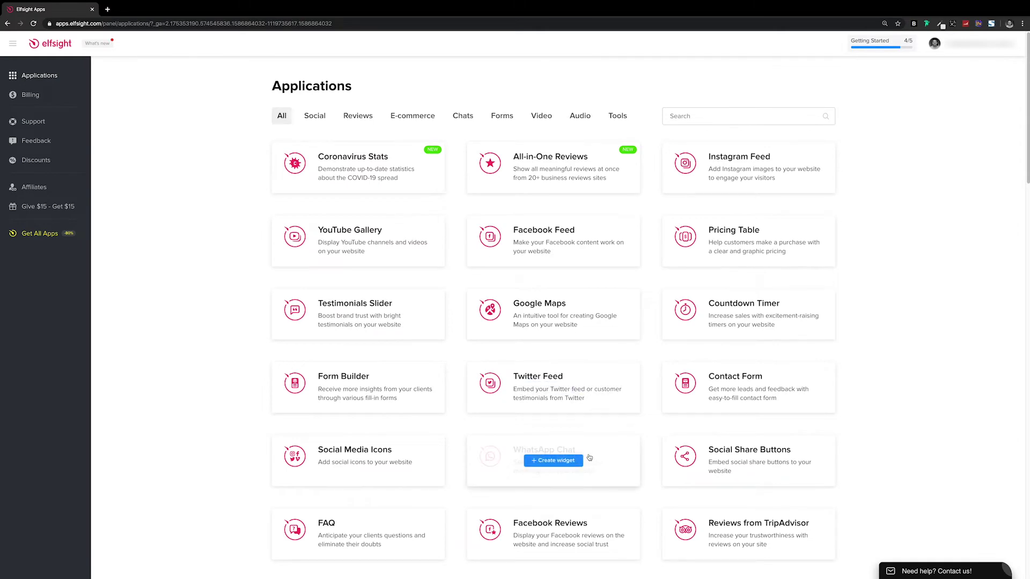
click(460, 116)
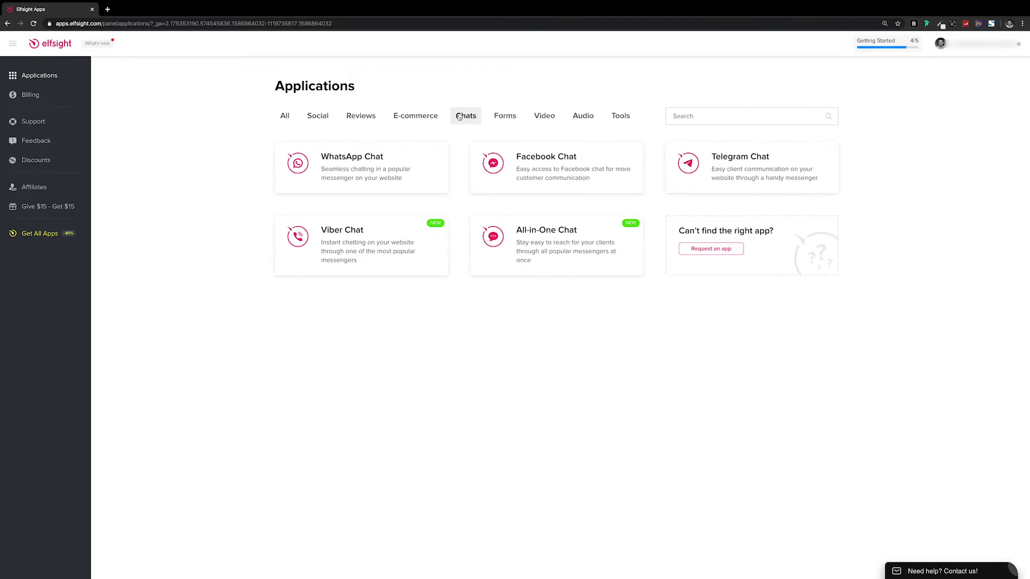
click(384, 167)
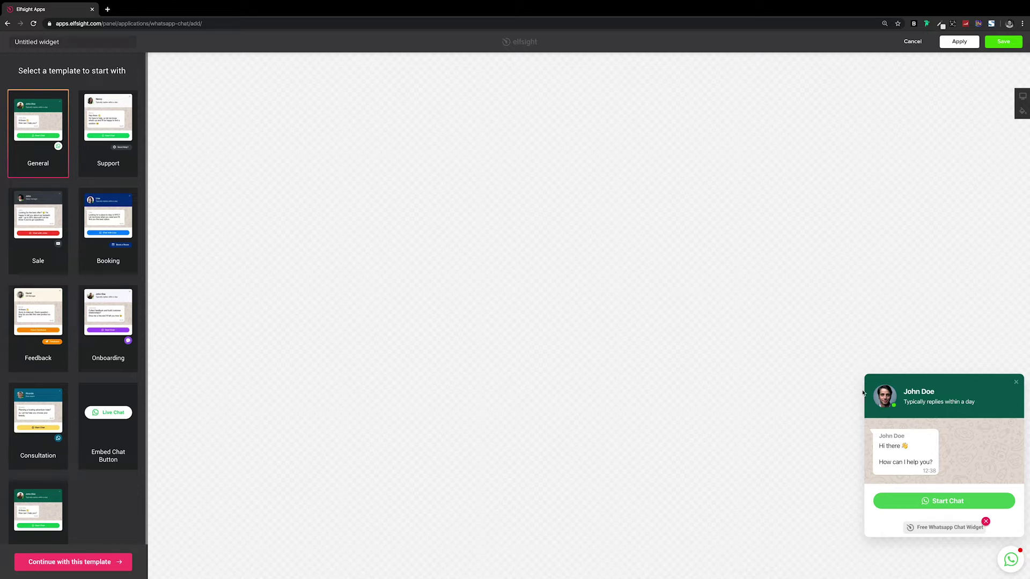
click(40, 422)
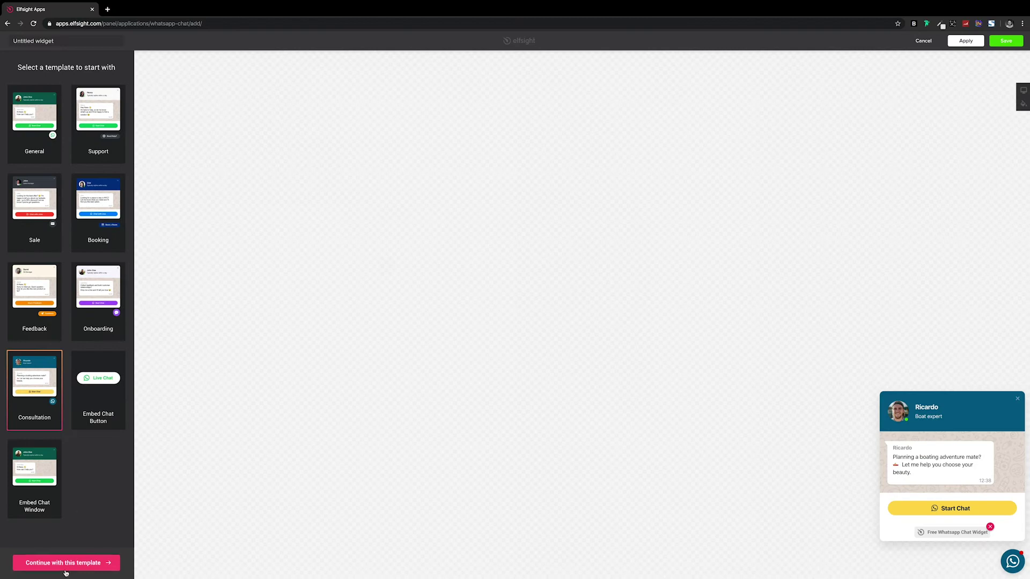
Continue with the template, rename the widget 'Dave', and enter the WhatsApp phone number
click(65, 571)
click(63, 42)
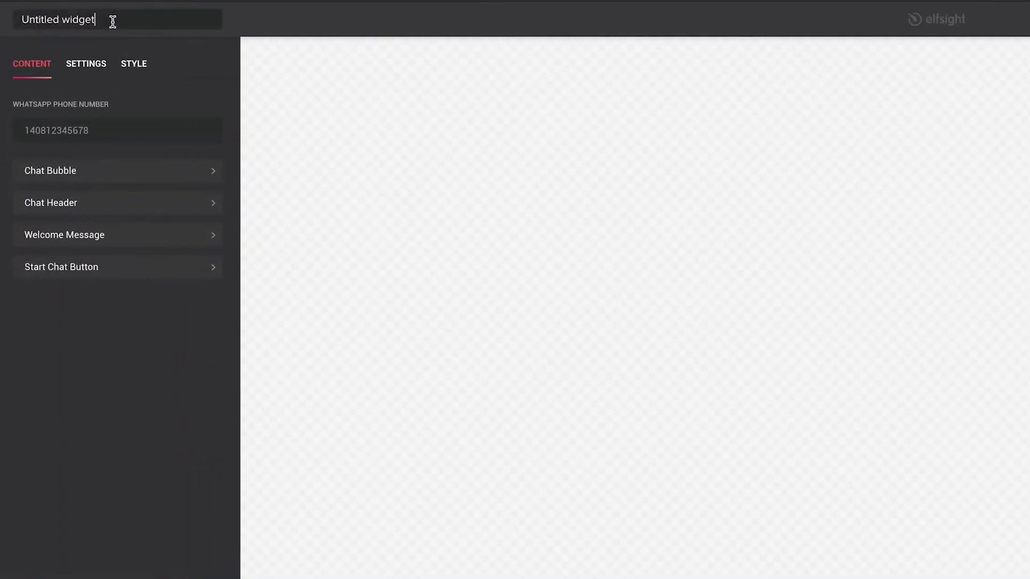
drag(113, 21, 2, 24)
text(Dave)
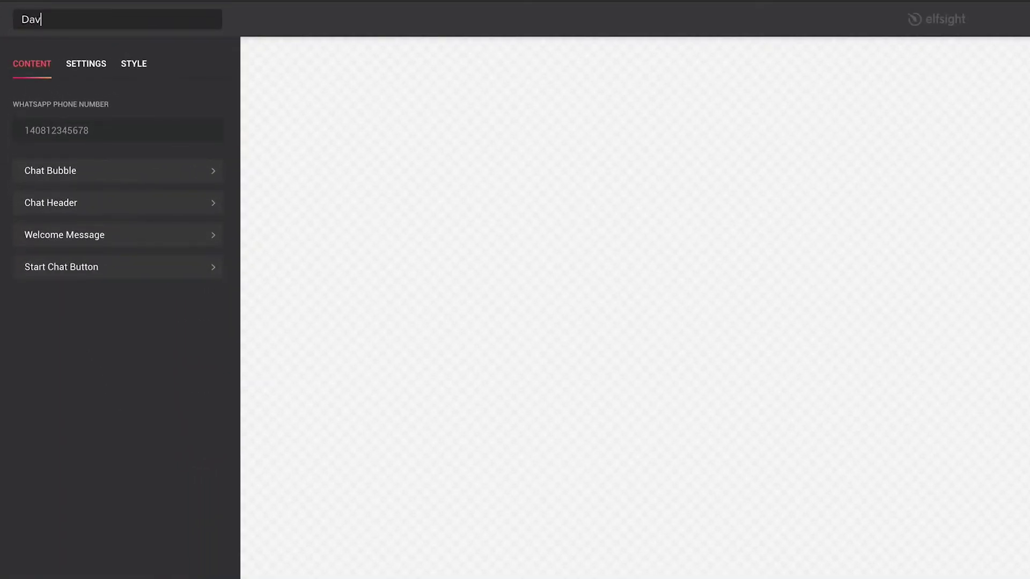
click(97, 131)
text(+4400000000000)
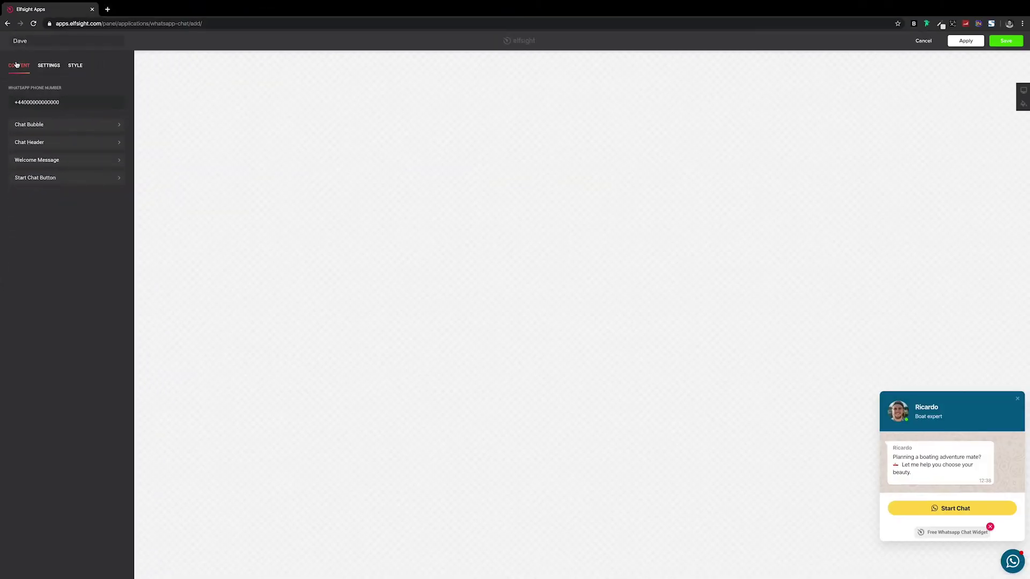
Look through the widget's Settings and Style options, then return to Content
click(45, 67)
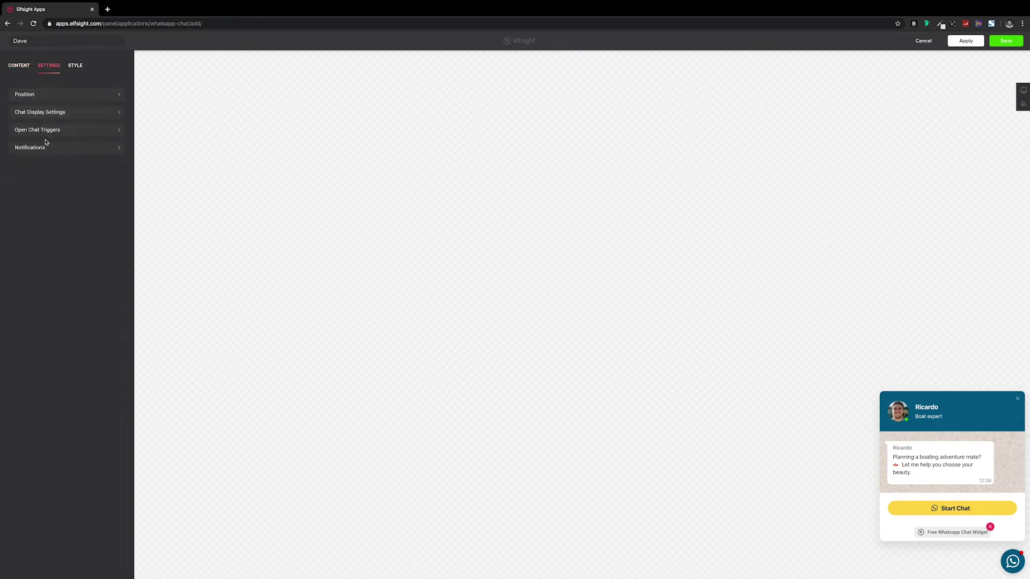
click(76, 66)
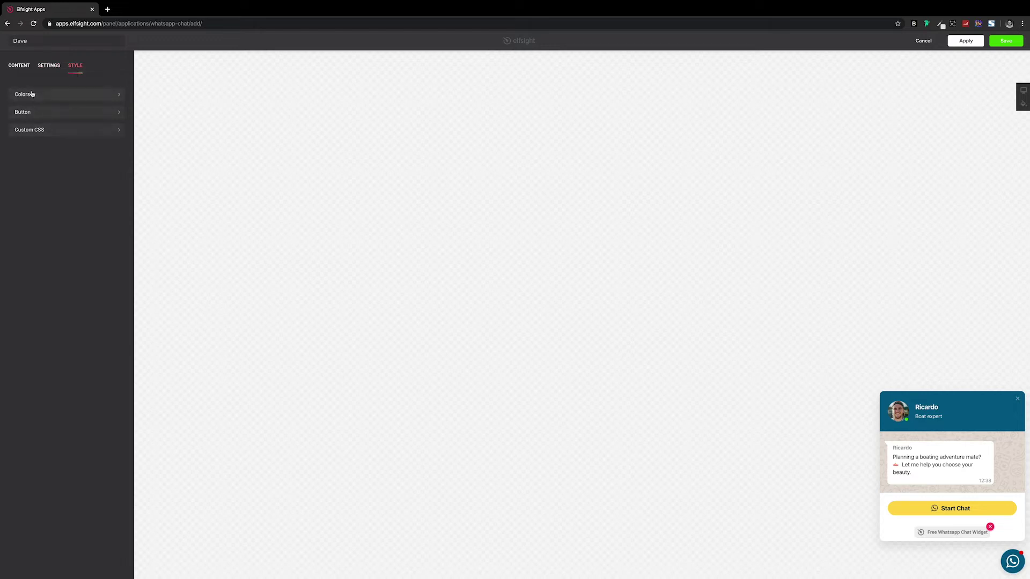
click(21, 67)
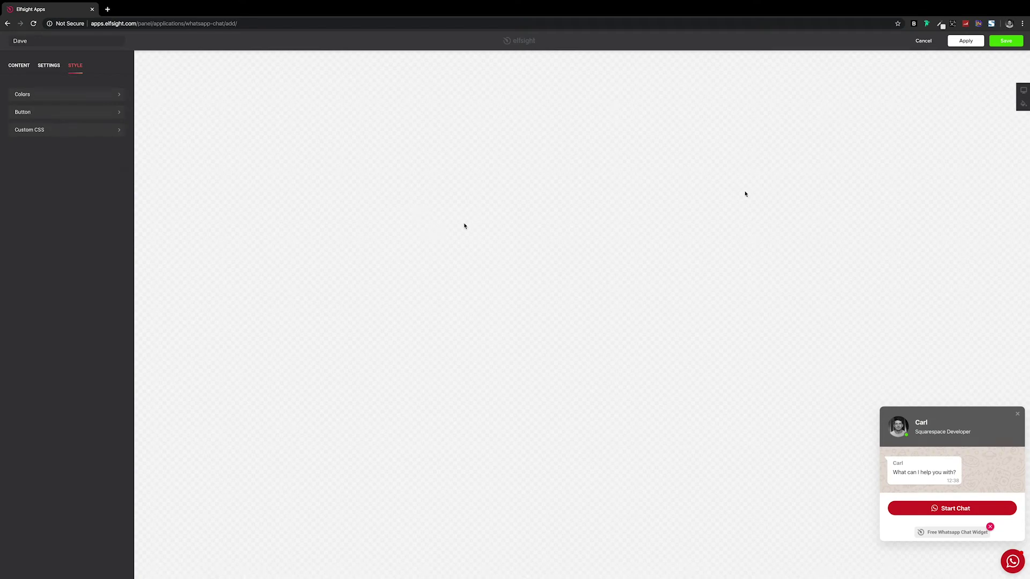
Save the Dave widget and copy its installation code from the embed dialog
click(1006, 44)
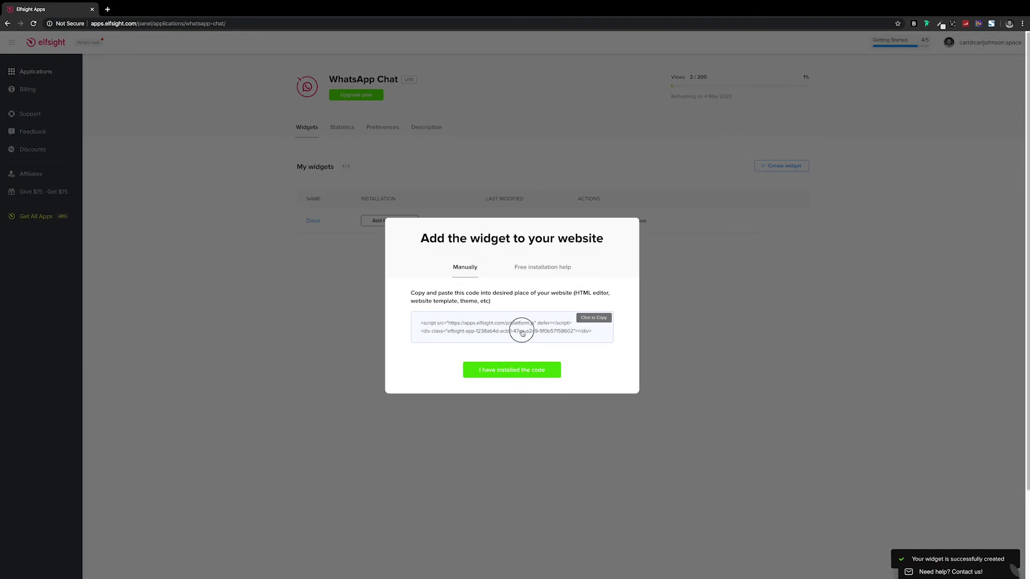
click(522, 333)
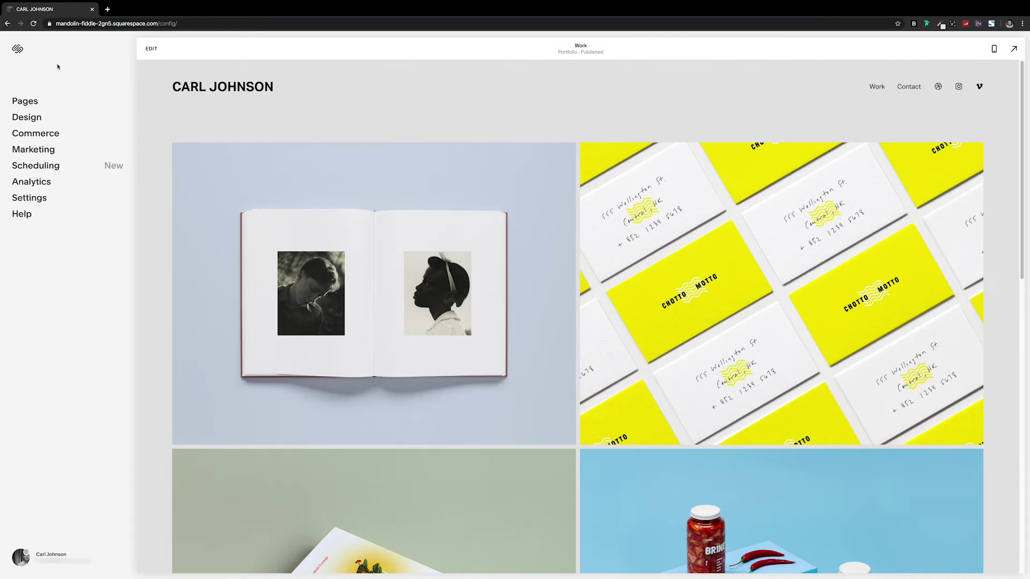
Paste the Elfsight embed code into the Work page's Page Header Code Injection and save
click(36, 102)
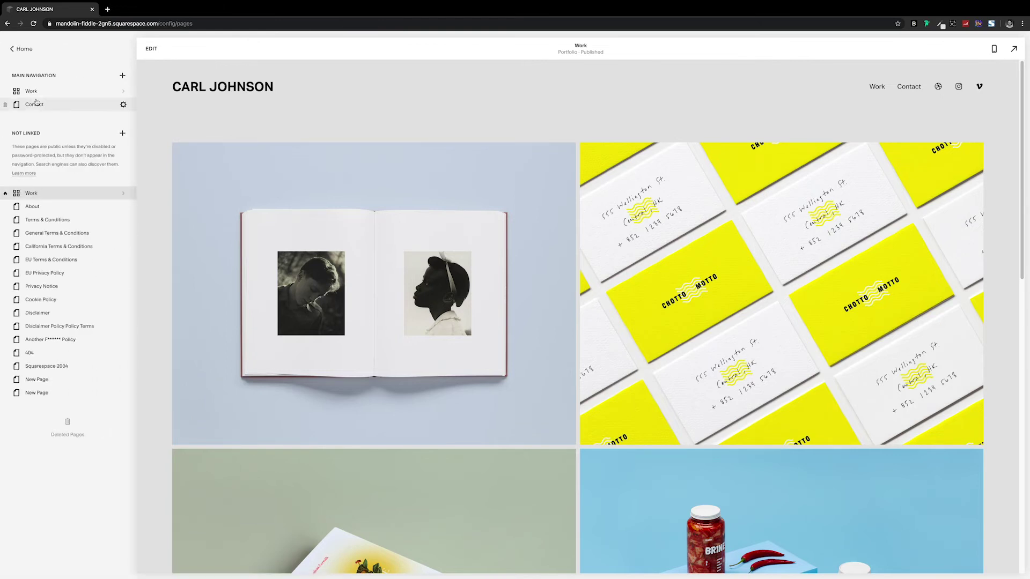
click(112, 193)
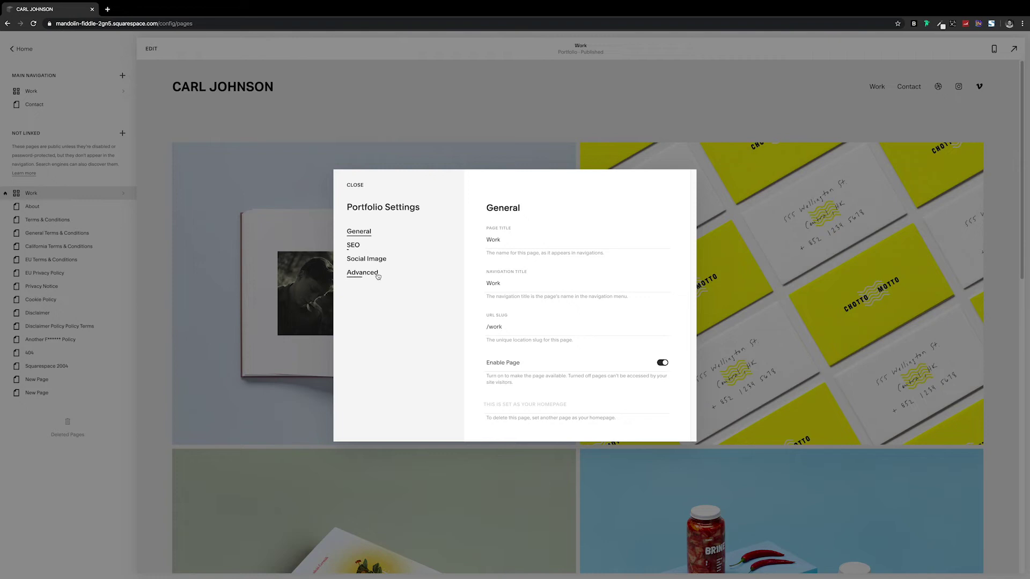
click(377, 276)
click(525, 312)
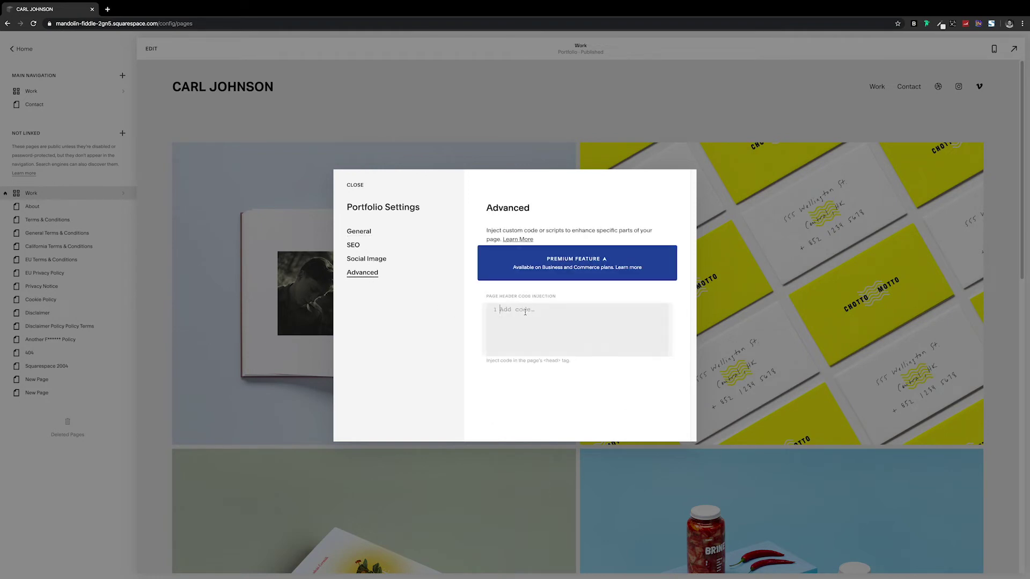
text(<script src="https://apps.elfsight.com/p/platform.js" defer></script> <div class="elfsight-app-1238ab4d-acb0-47ea-a2a9-9f0b57158602"></div>)
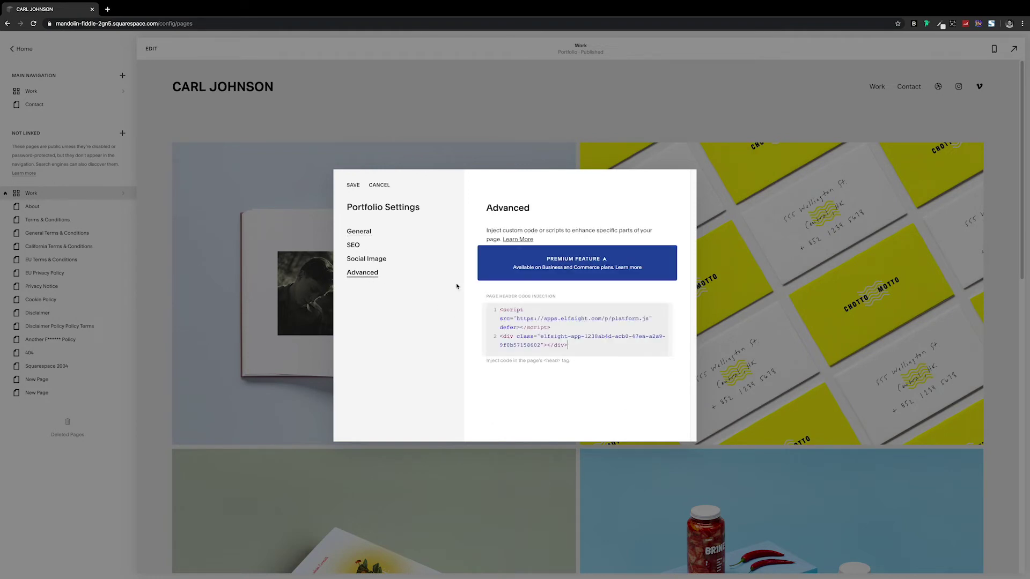
click(353, 185)
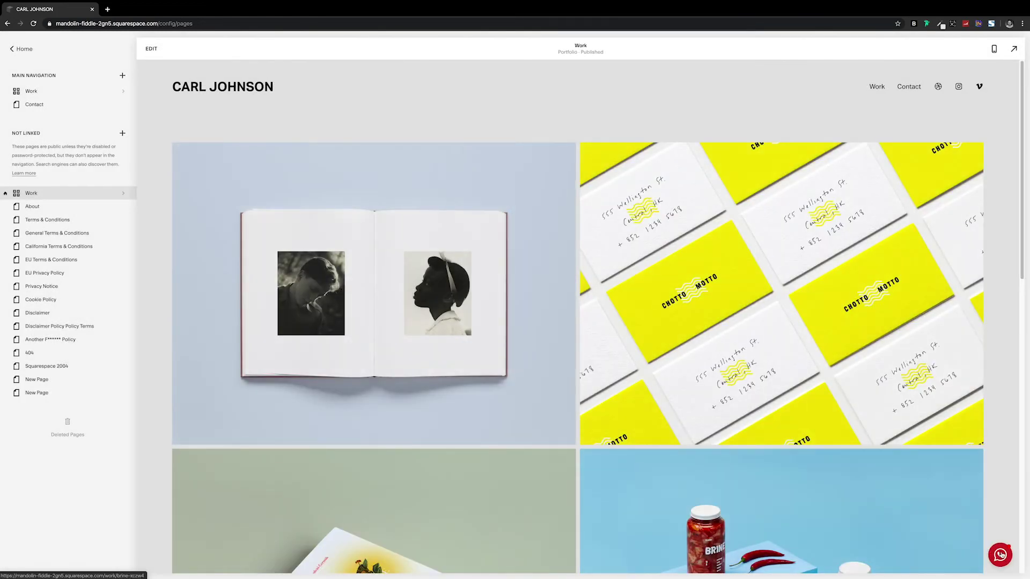
Open the WhatsApp chat popup on the Work page to test it
click(1001, 555)
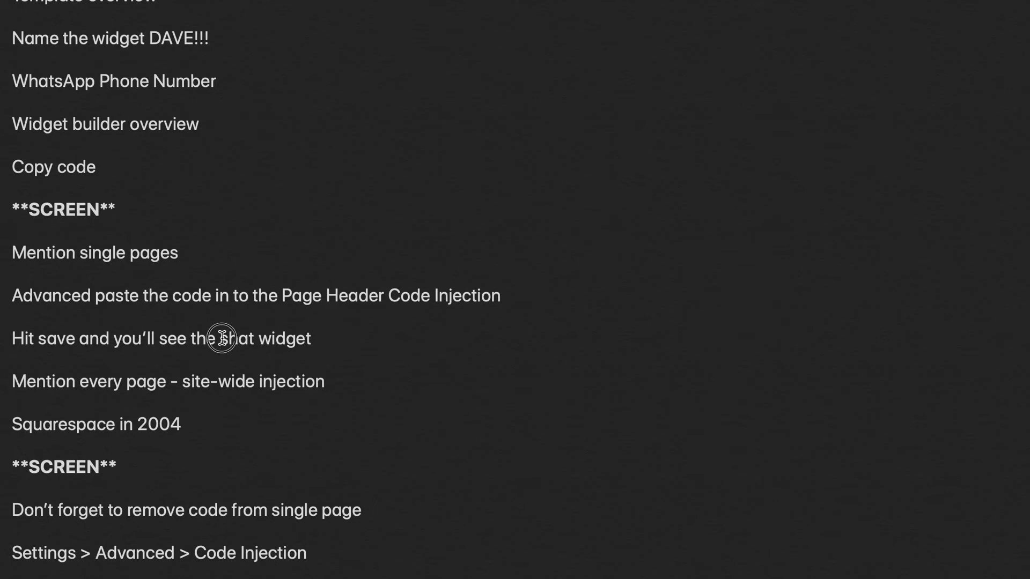
drag(223, 336, 261, 340)
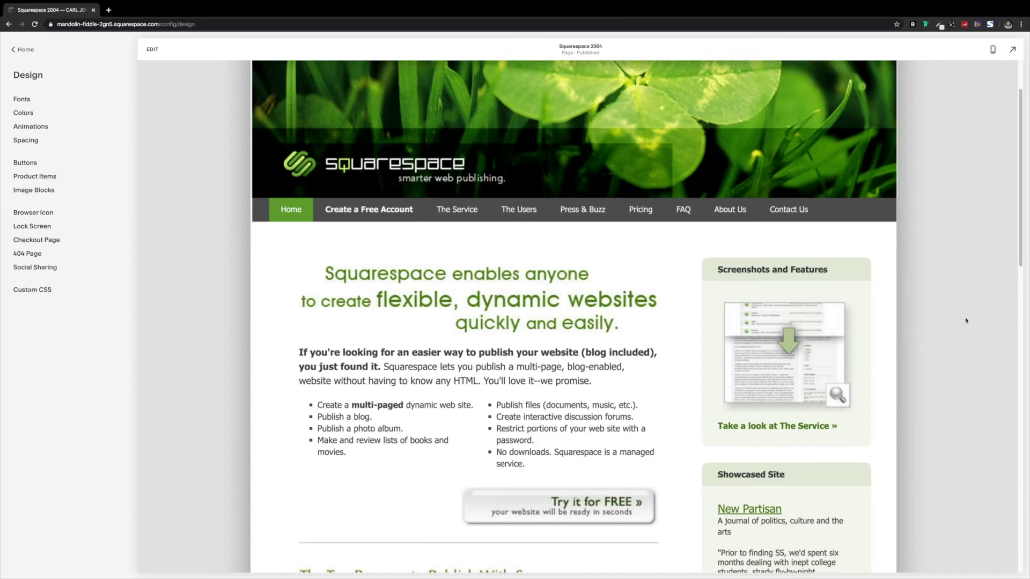
scroll(965, 320, down, 5)
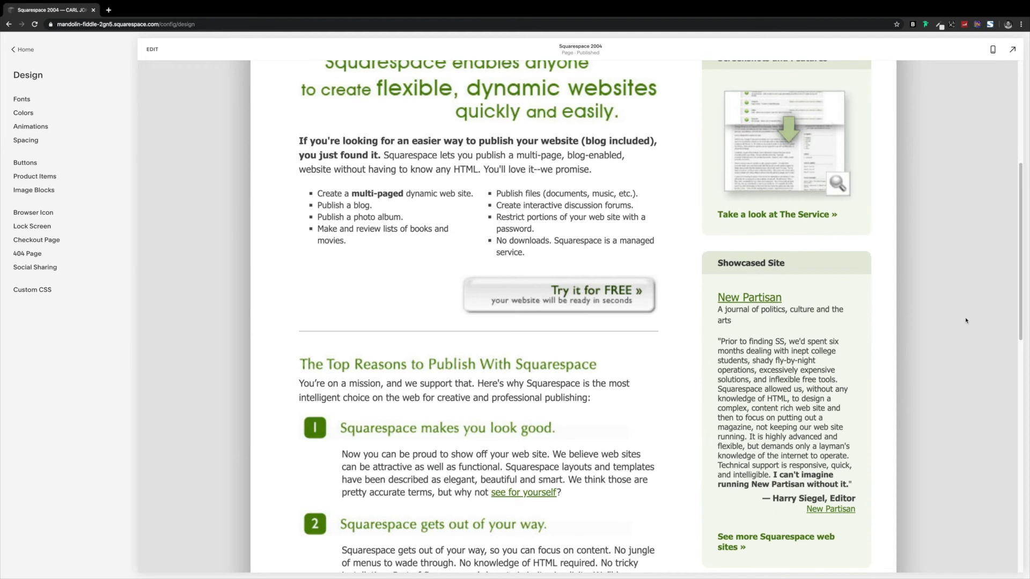
scroll(966, 320, down, 4)
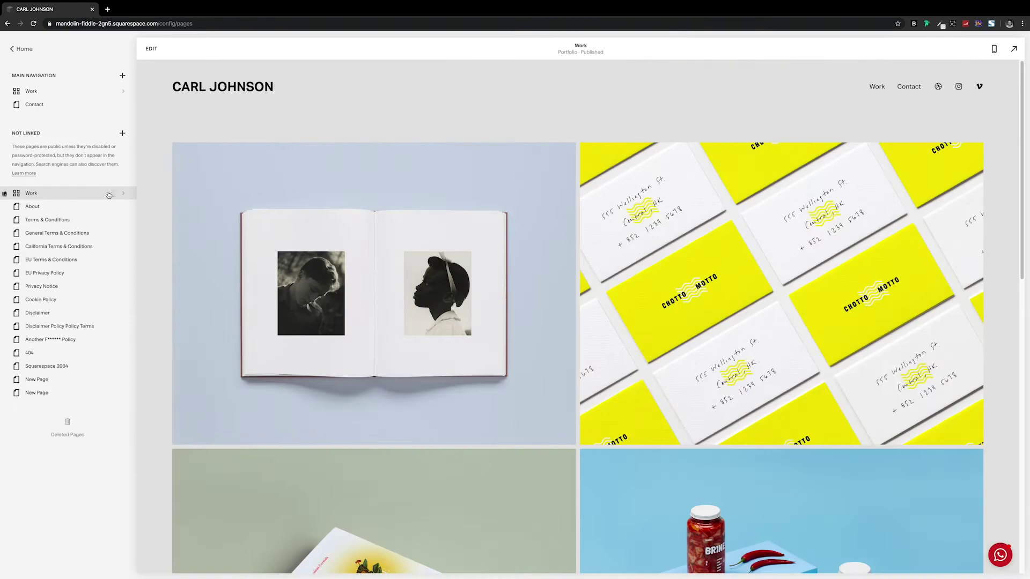
Delete the Elfsight code from the Work page's Advanced header injection and save
click(110, 193)
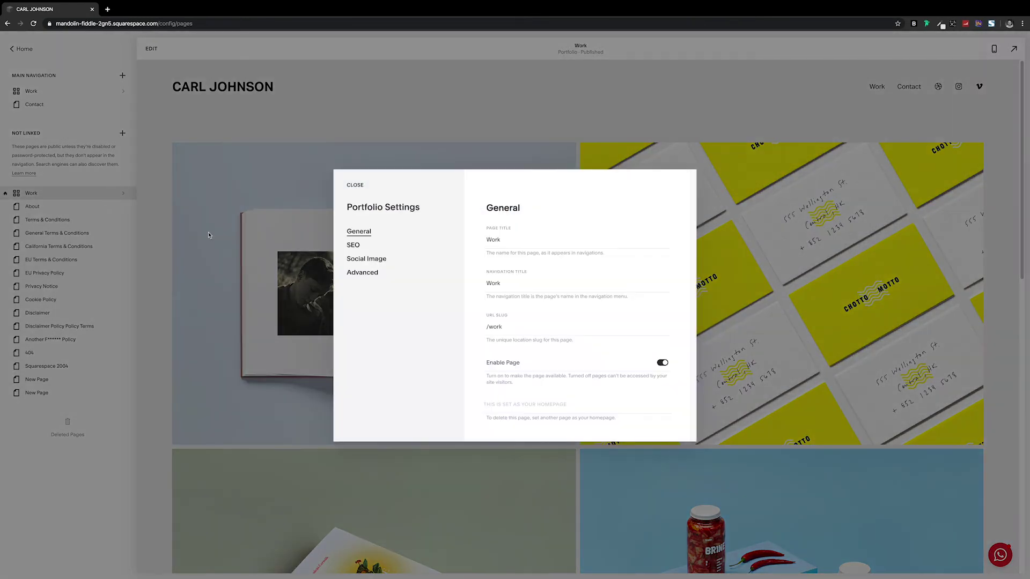
click(370, 272)
drag(569, 346, 473, 298)
key(ctrl+c)
key(BackSpace)
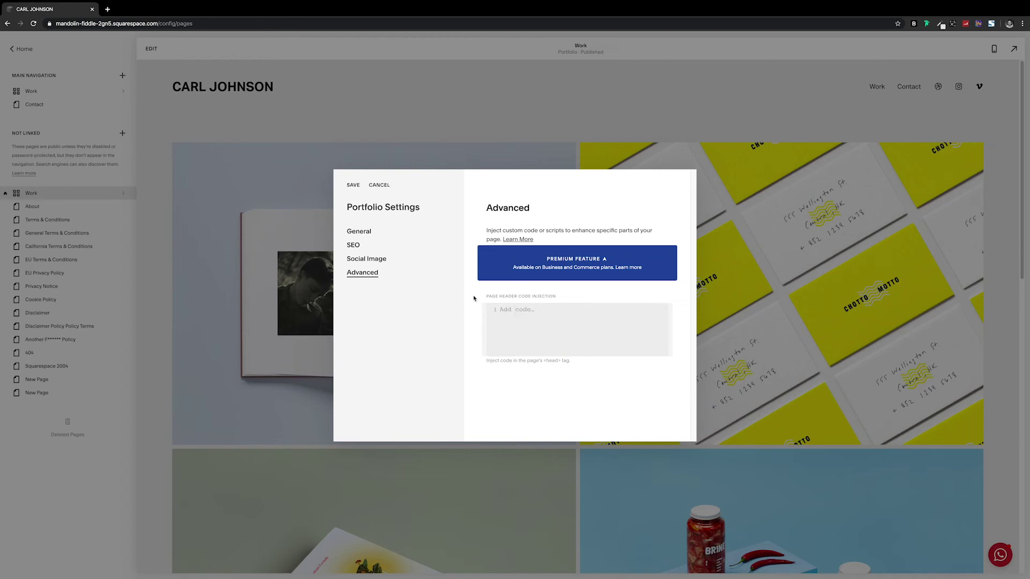
click(353, 185)
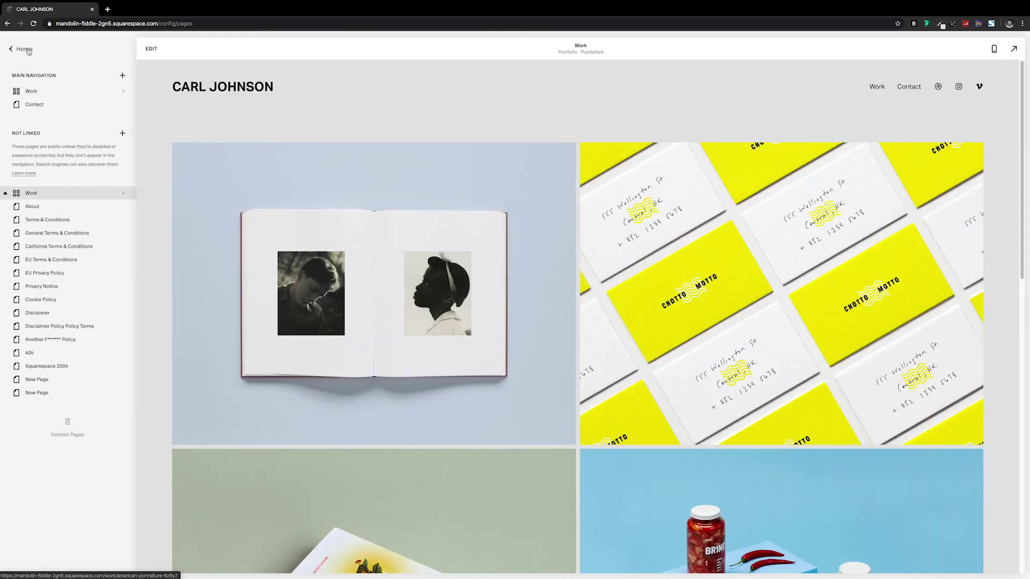
Paste the Elfsight embed code into Settings > Advanced > Code Injection Header and save
click(25, 49)
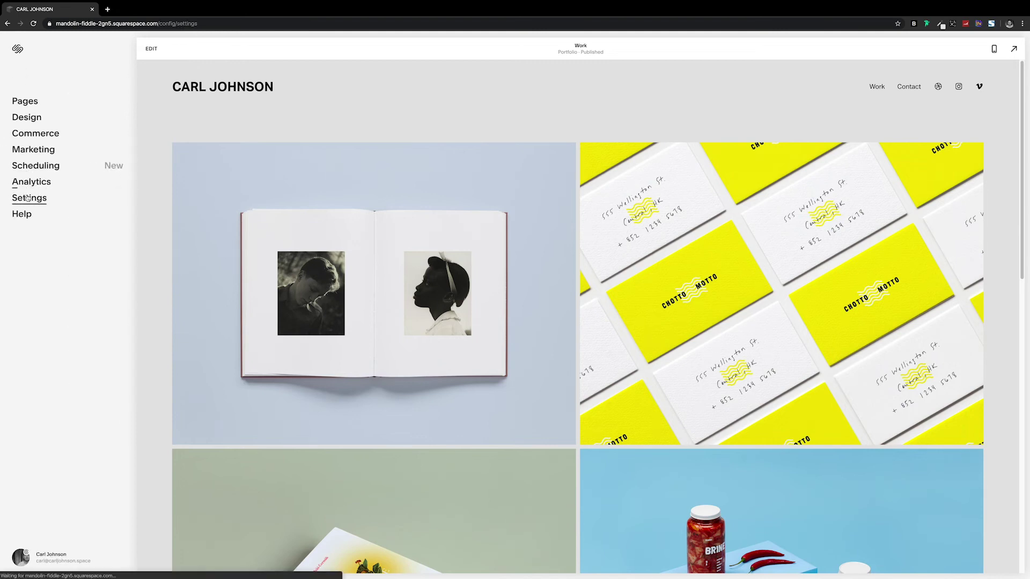
click(28, 197)
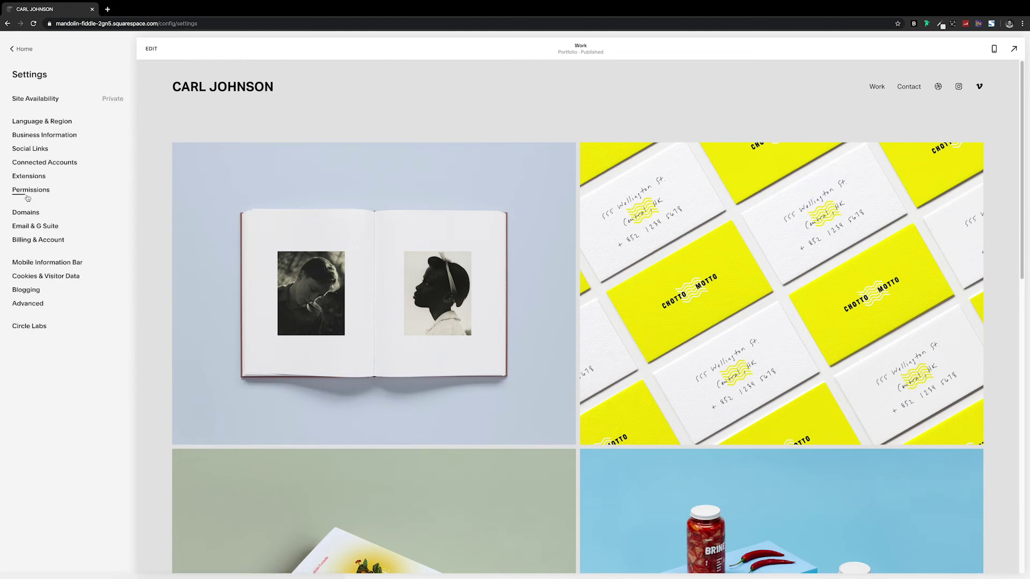
click(31, 308)
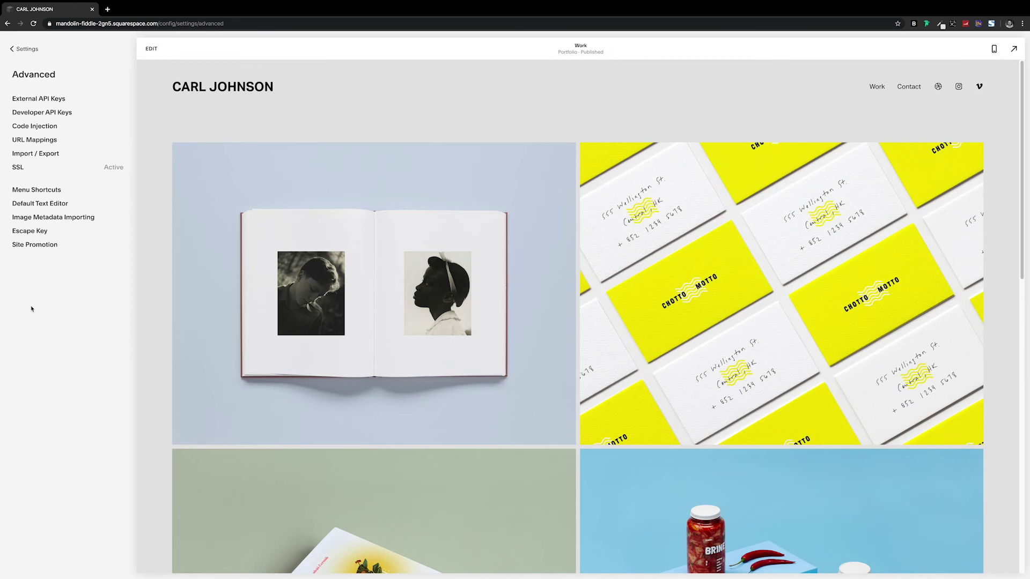
click(32, 126)
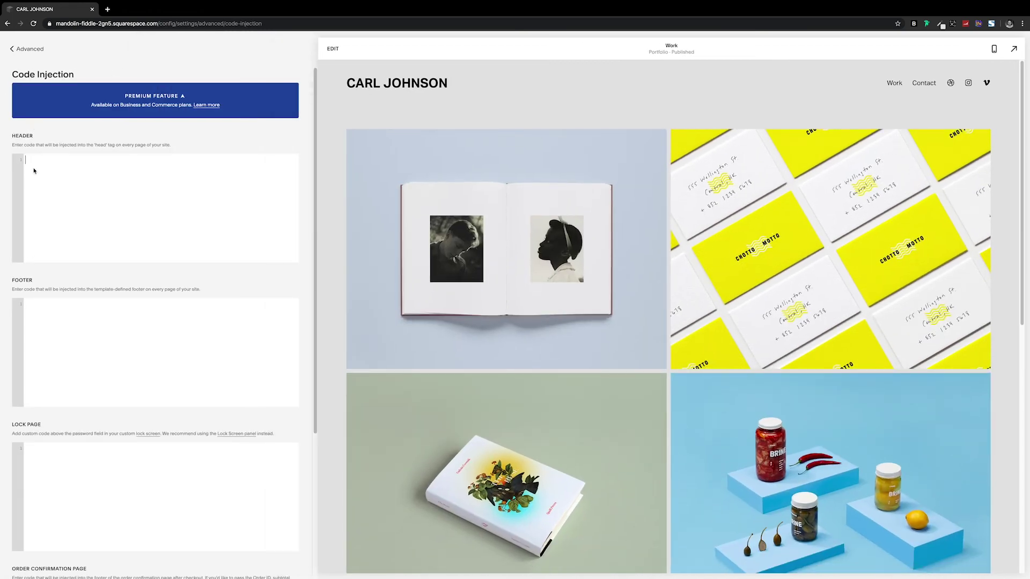
click(33, 172)
key(ctrl+v)
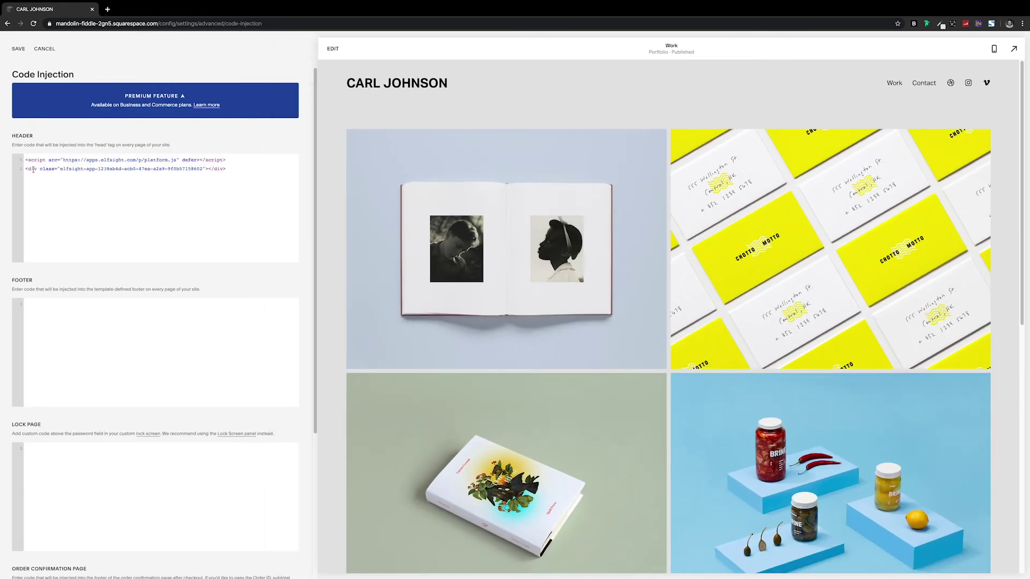
click(16, 50)
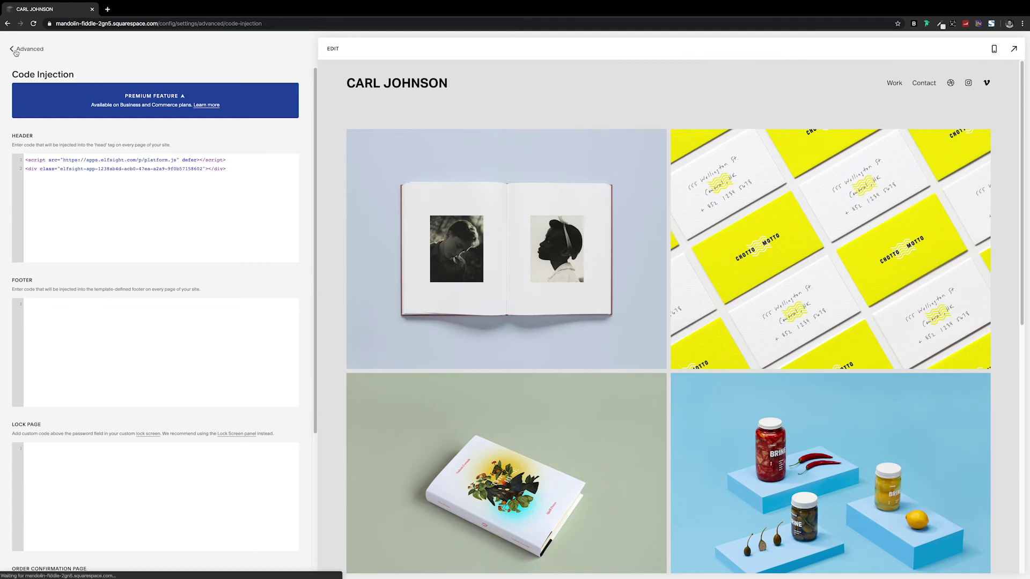